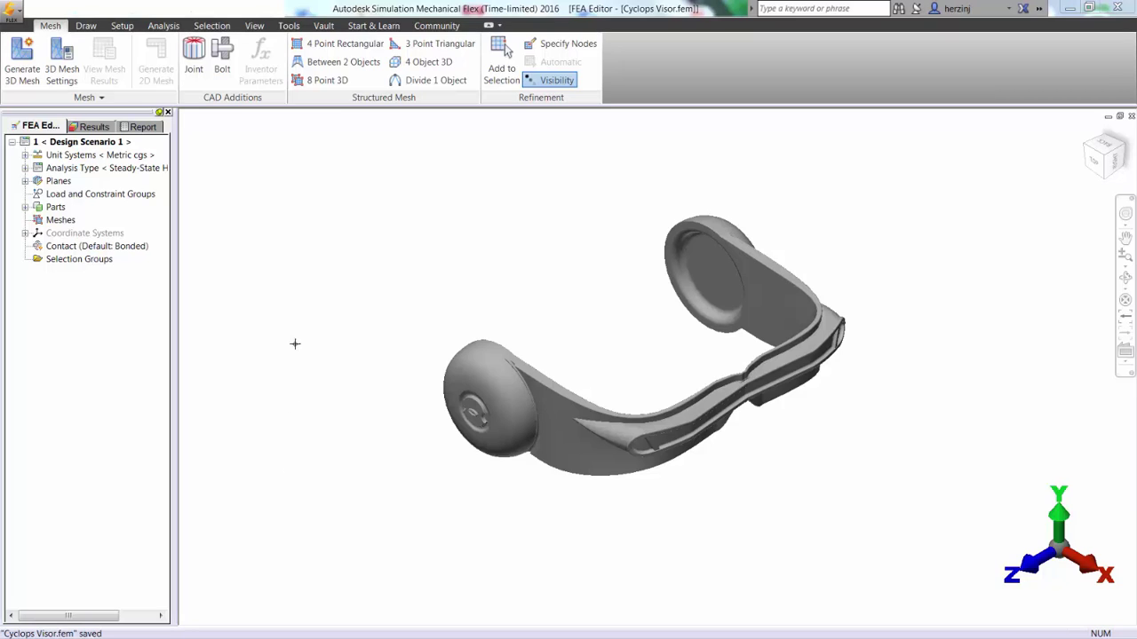
# - Generate the 3D mesh for the visor model
pyautogui.click(24, 61)
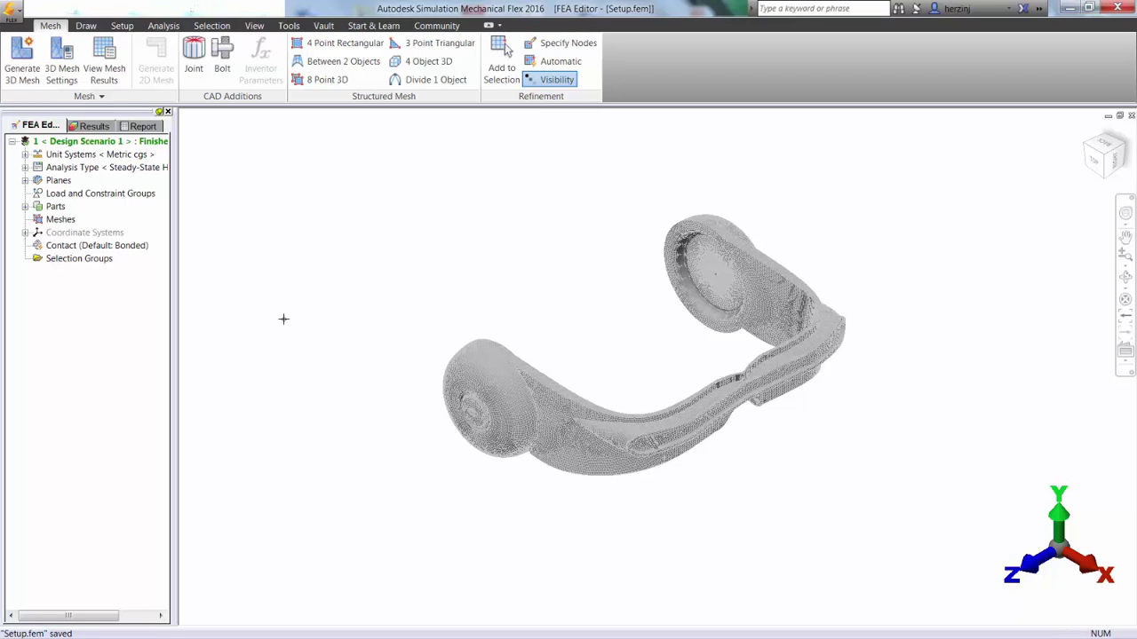
# - Apply a surface controlled temperature of 3480 °C to the six narrow lens surfaces inside the visor's front slot
pyautogui.click(215, 27)
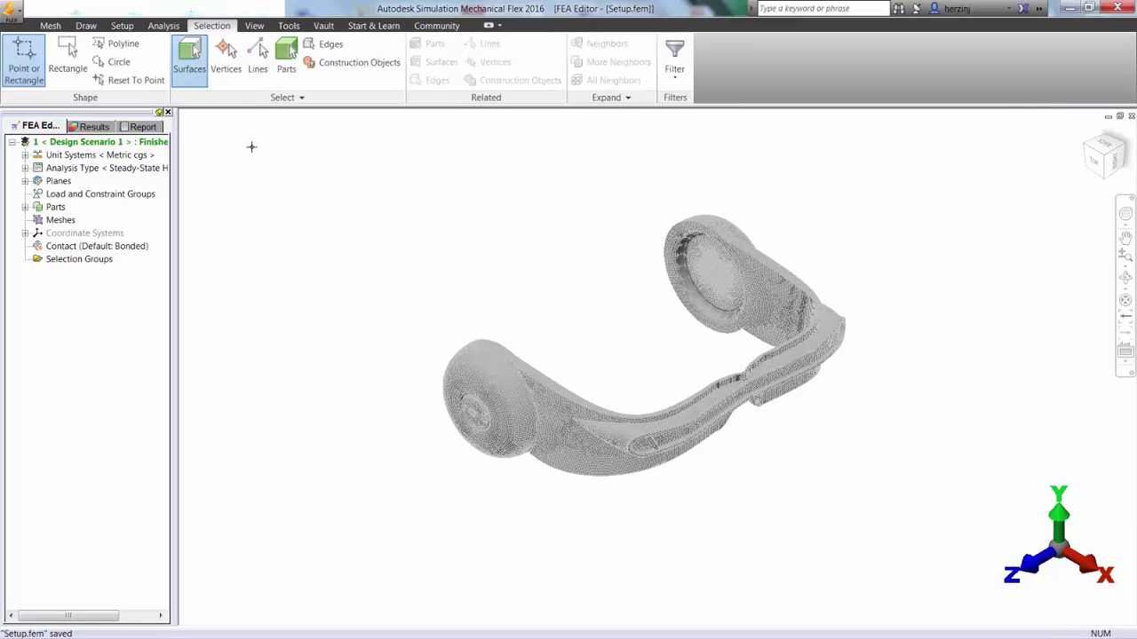
pyautogui.click(1125, 277)
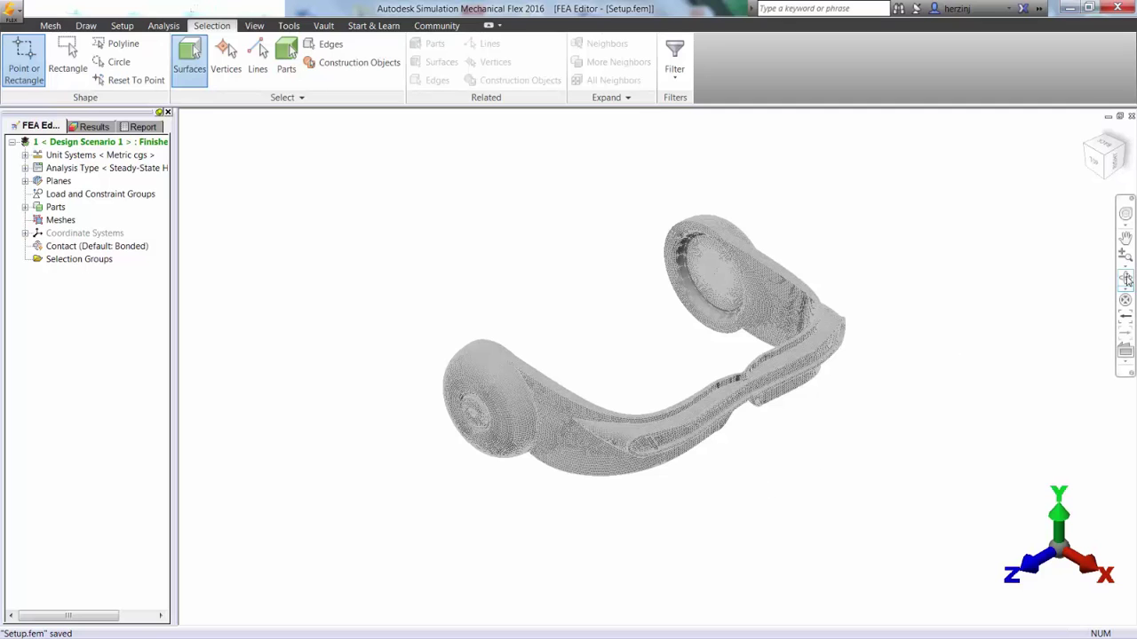
pyautogui.moveTo(698, 451); pyautogui.dragTo(578, 347)
pyautogui.click(574, 351)
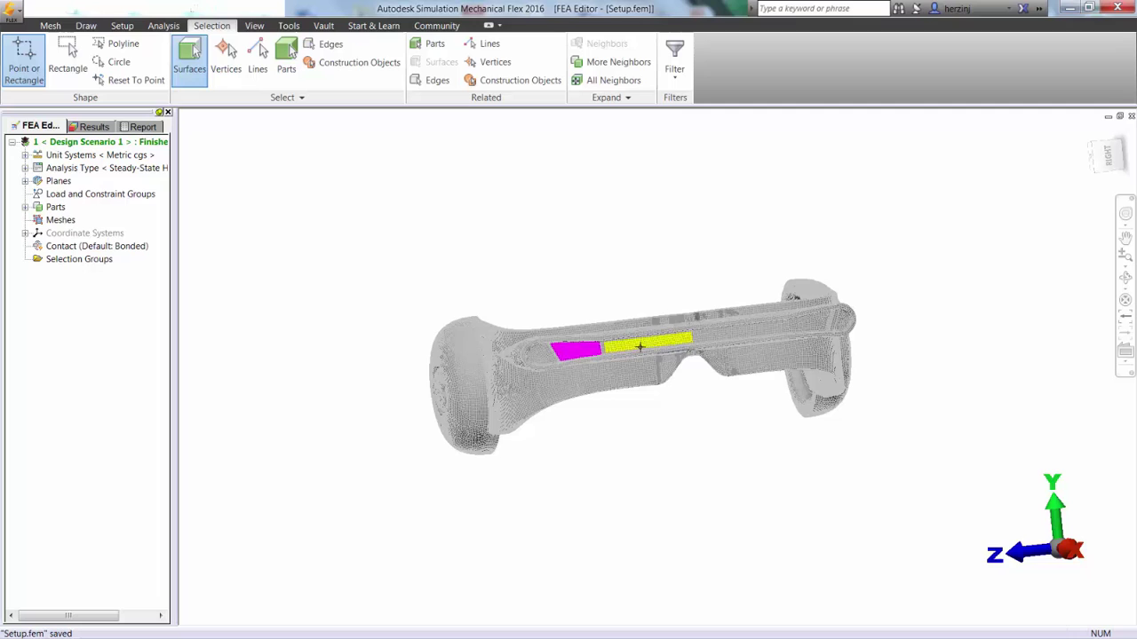
pyautogui.keyDown('ctrl'); pyautogui.click(626, 346); pyautogui.keyUp('ctrl')
pyautogui.keyDown('ctrl'); pyautogui.click(715, 333); pyautogui.keyUp('ctrl')
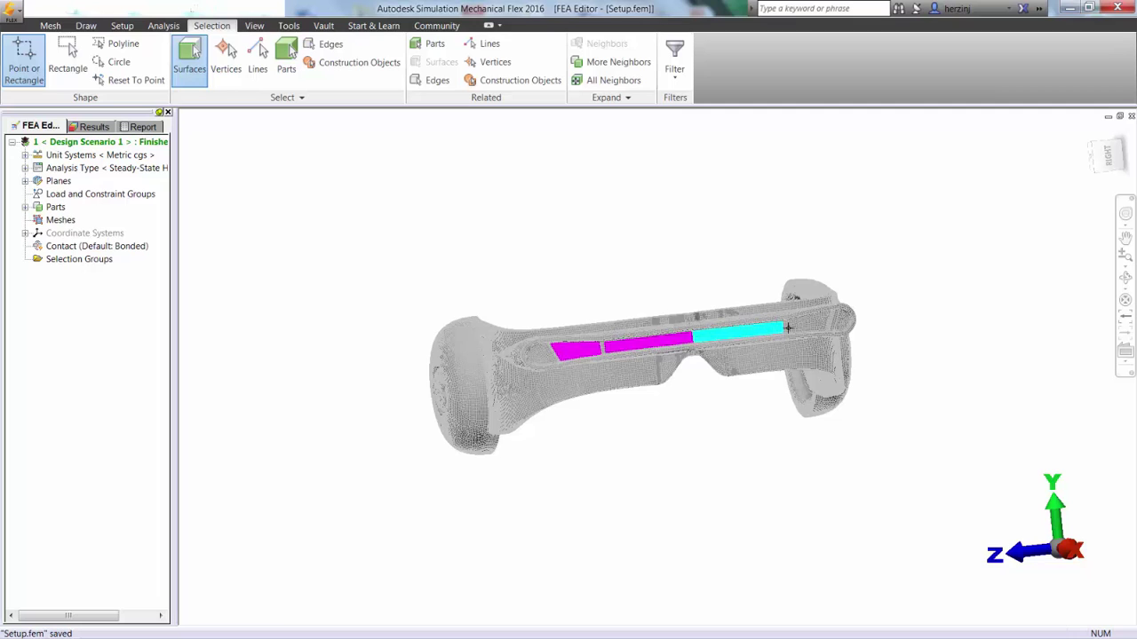
pyautogui.keyDown('ctrl'); pyautogui.click(797, 326); pyautogui.keyUp('ctrl')
pyautogui.scroll(-2, 795, 326)
pyautogui.scroll(3, 795, 327)
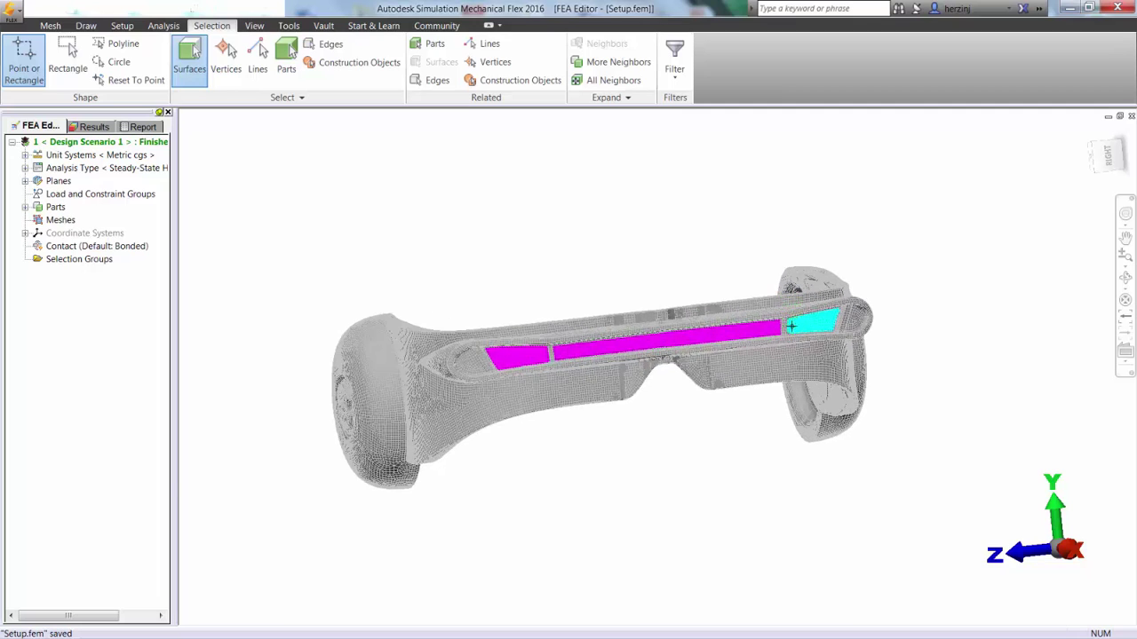
pyautogui.keyDown('ctrl'); pyautogui.click(464, 364); pyautogui.keyUp('ctrl')
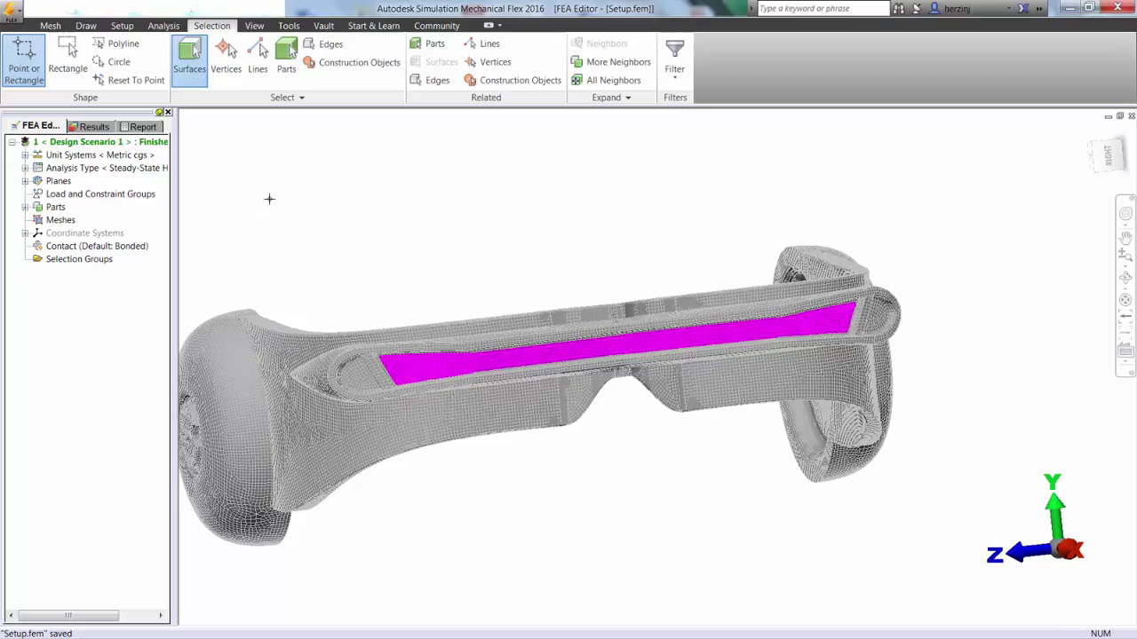
pyautogui.rightClick(287, 176)
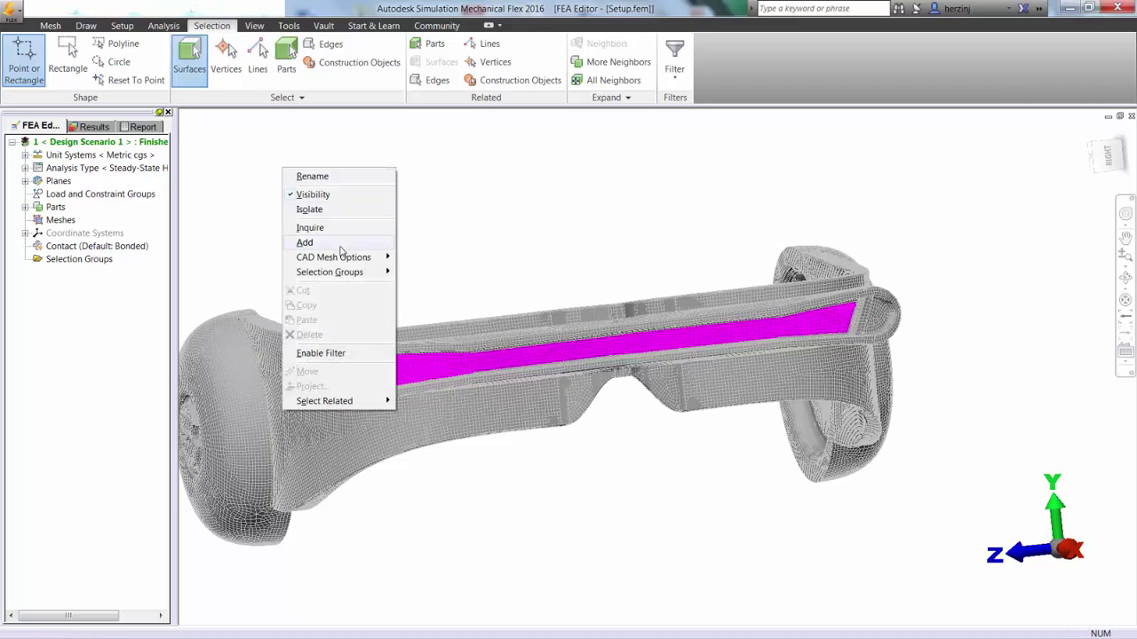
pyautogui.moveTo(310, 243)
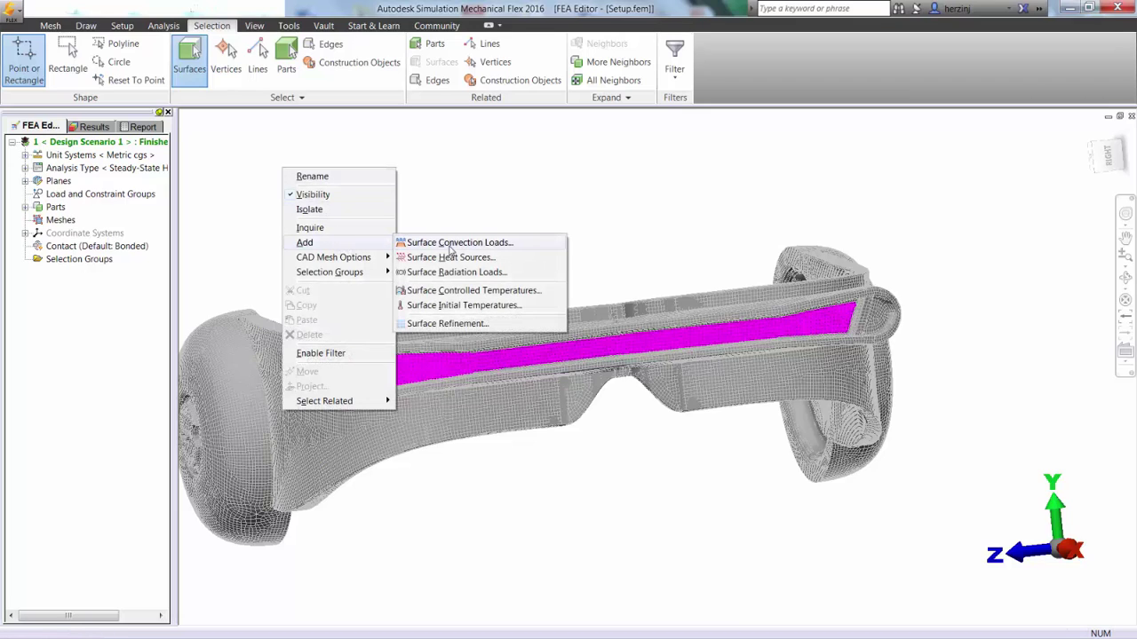
pyautogui.click(502, 296)
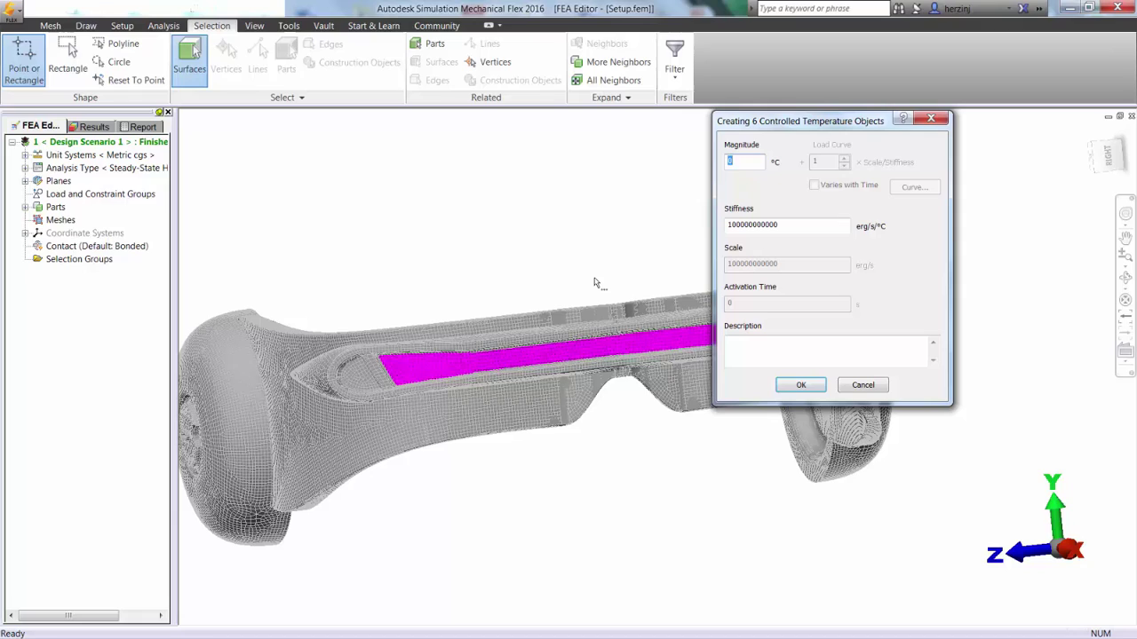
pyautogui.write('3480')
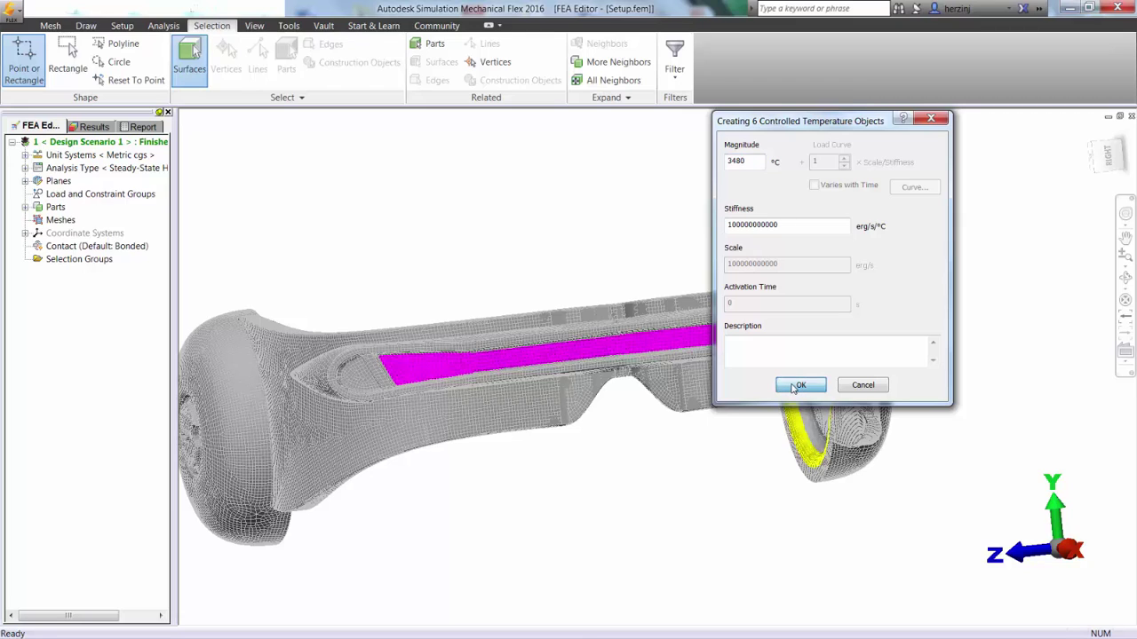
pyautogui.click(799, 386)
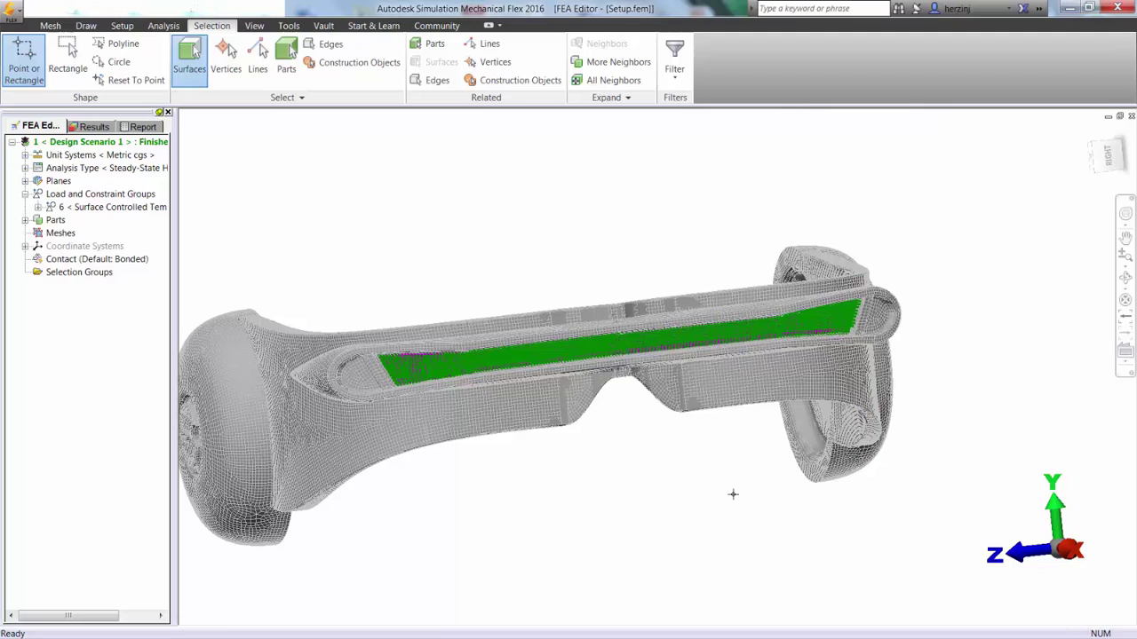
# - Apply a surface controlled temperature of 22 °C to the eight inner recess and rim surfaces of both ear pads
pyautogui.scroll(-5, 604, 507)
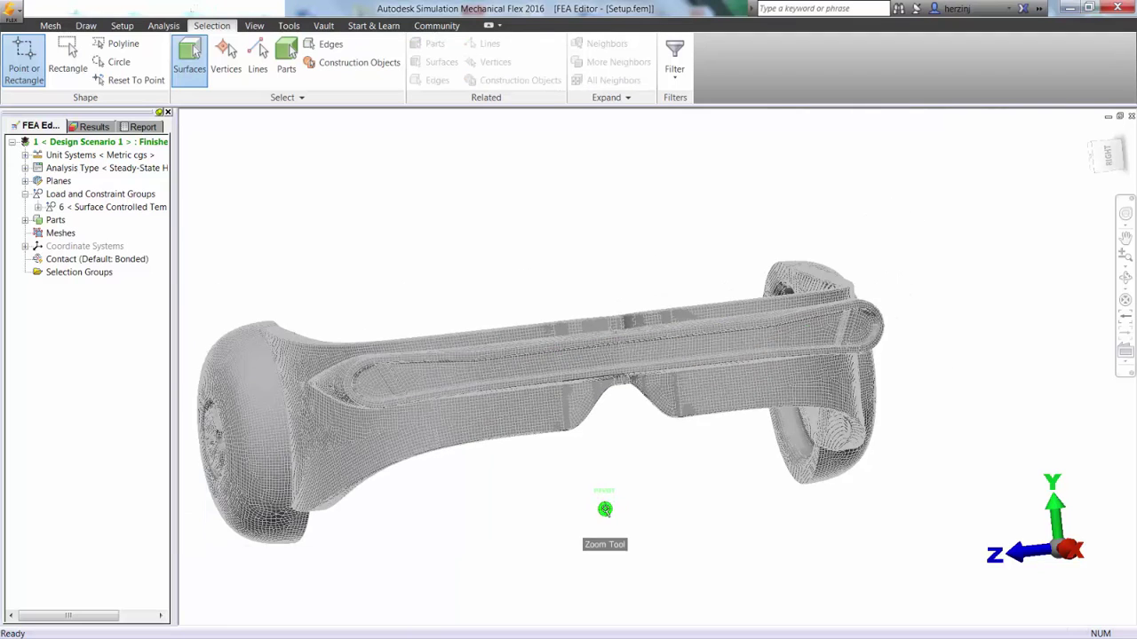
pyautogui.click(1126, 278)
pyautogui.moveTo(551, 391); pyautogui.dragTo(512, 434)
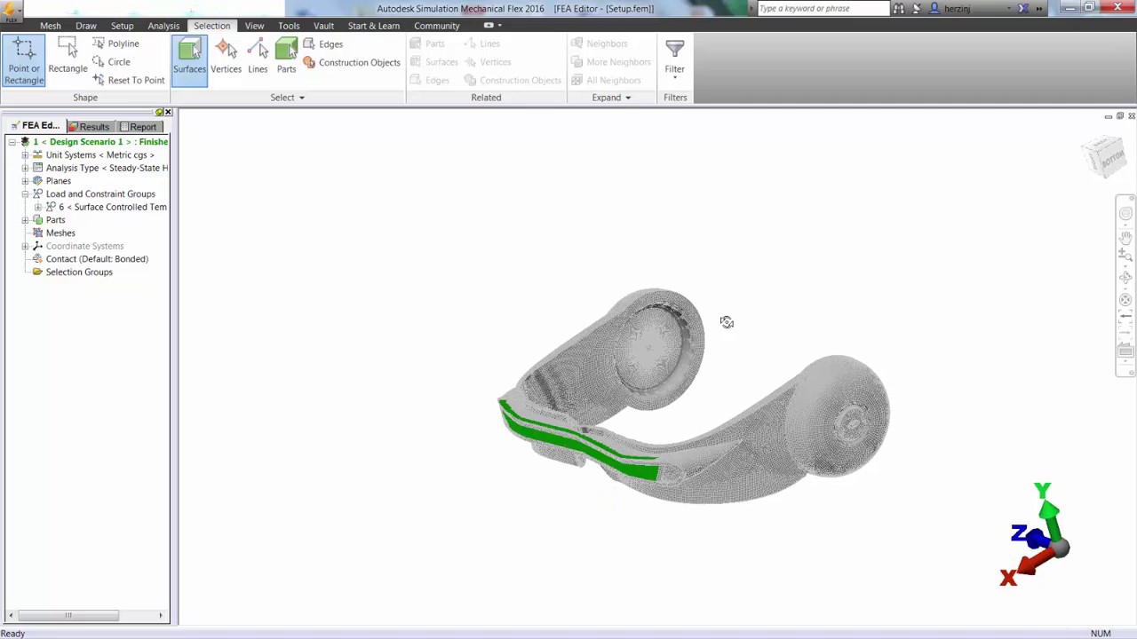
pyautogui.scroll(3, 723, 325)
pyautogui.scroll(3, 721, 330)
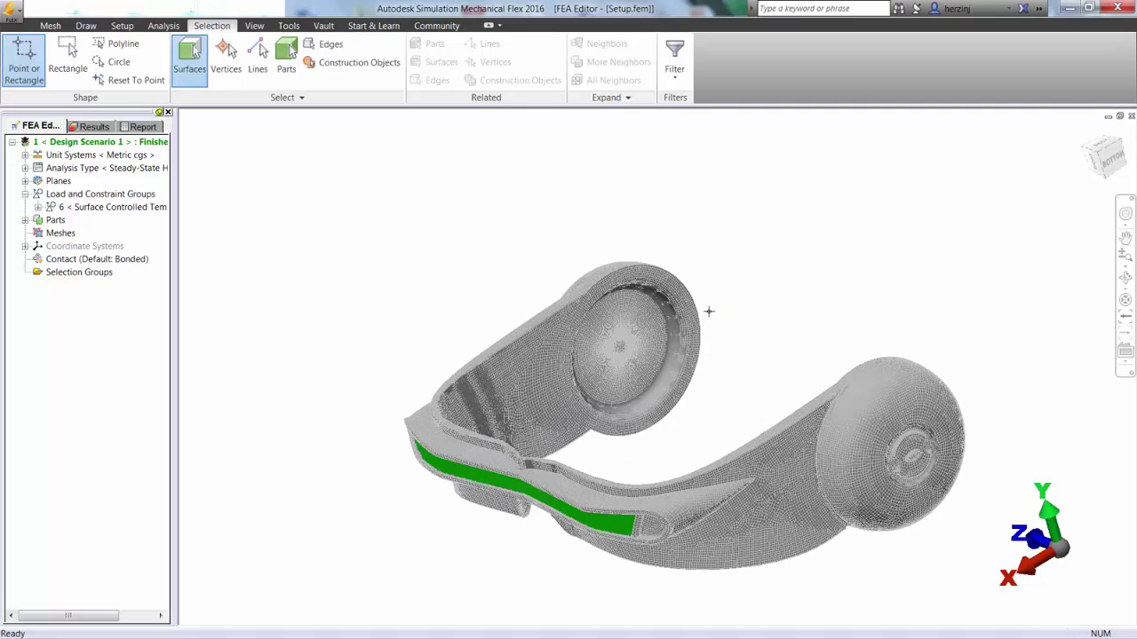
pyautogui.click(656, 334)
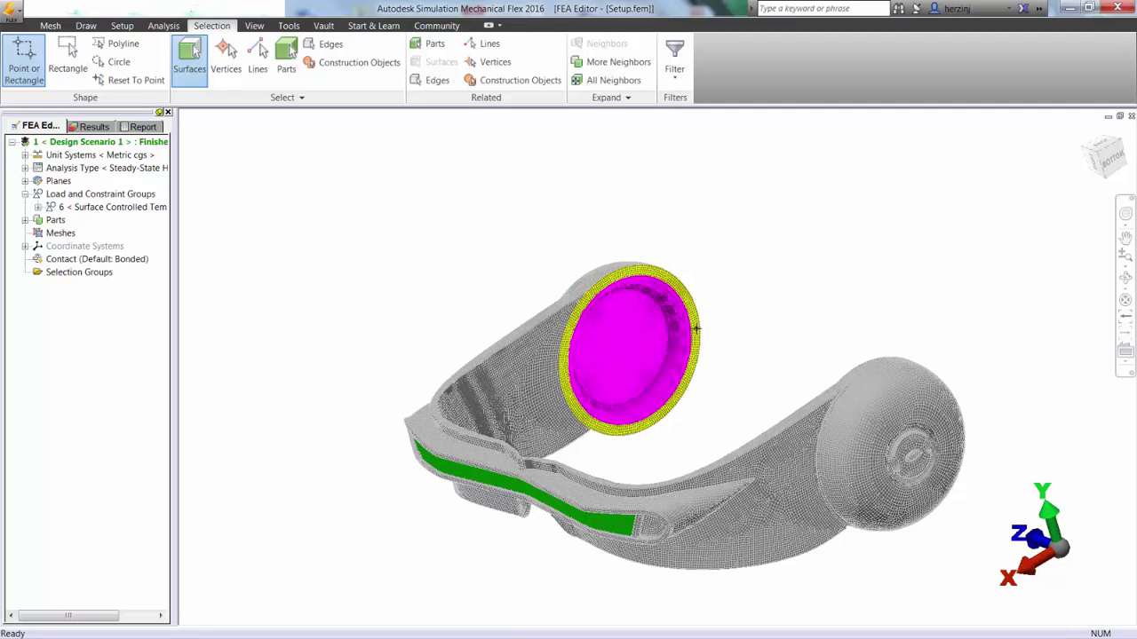
pyautogui.keyDown('ctrl'); pyautogui.click(692, 389); pyautogui.keyUp('ctrl')
pyautogui.click(1126, 277)
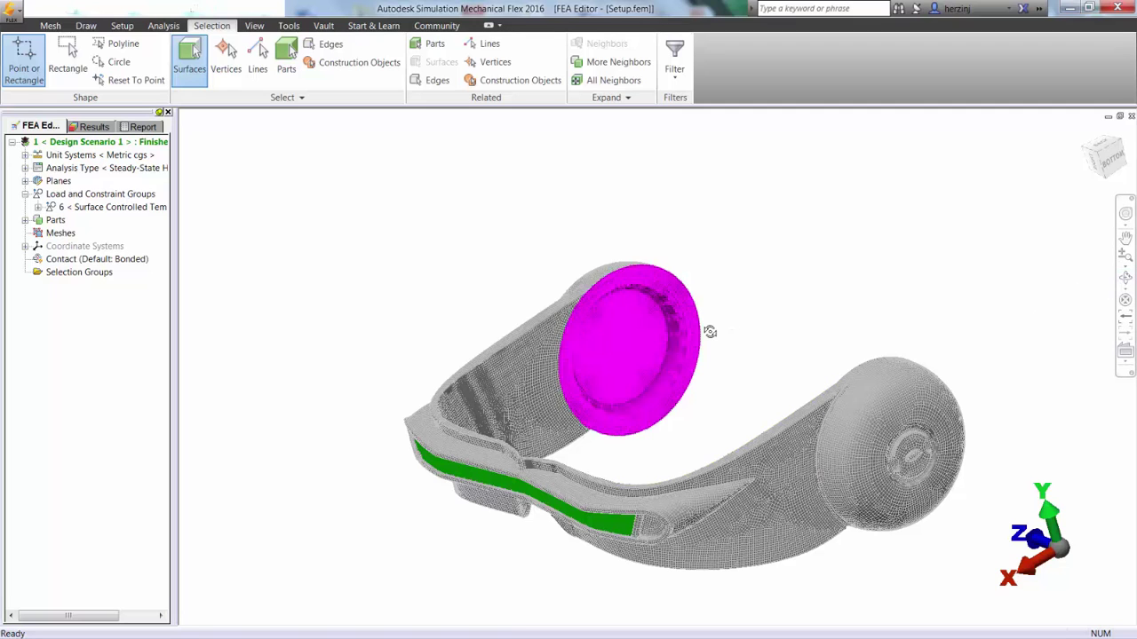
pyautogui.moveTo(710, 329); pyautogui.dragTo(1043, 356)
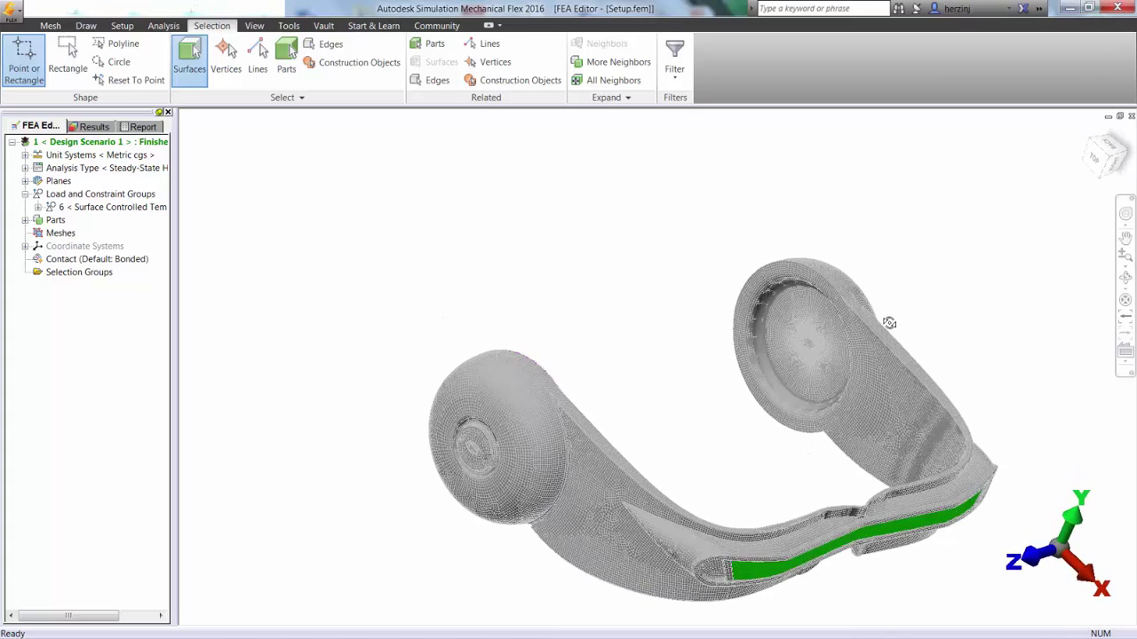
pyautogui.scroll(5, 856, 333)
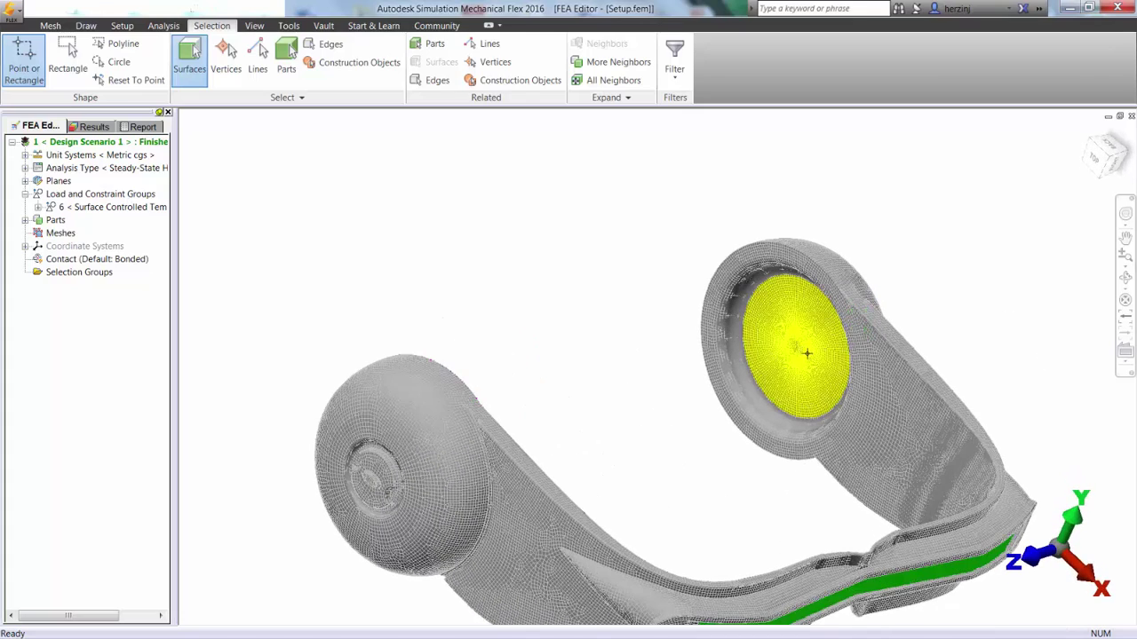
pyautogui.click(751, 372)
pyautogui.keyDown('ctrl'); pyautogui.click(722, 322); pyautogui.keyUp('ctrl')
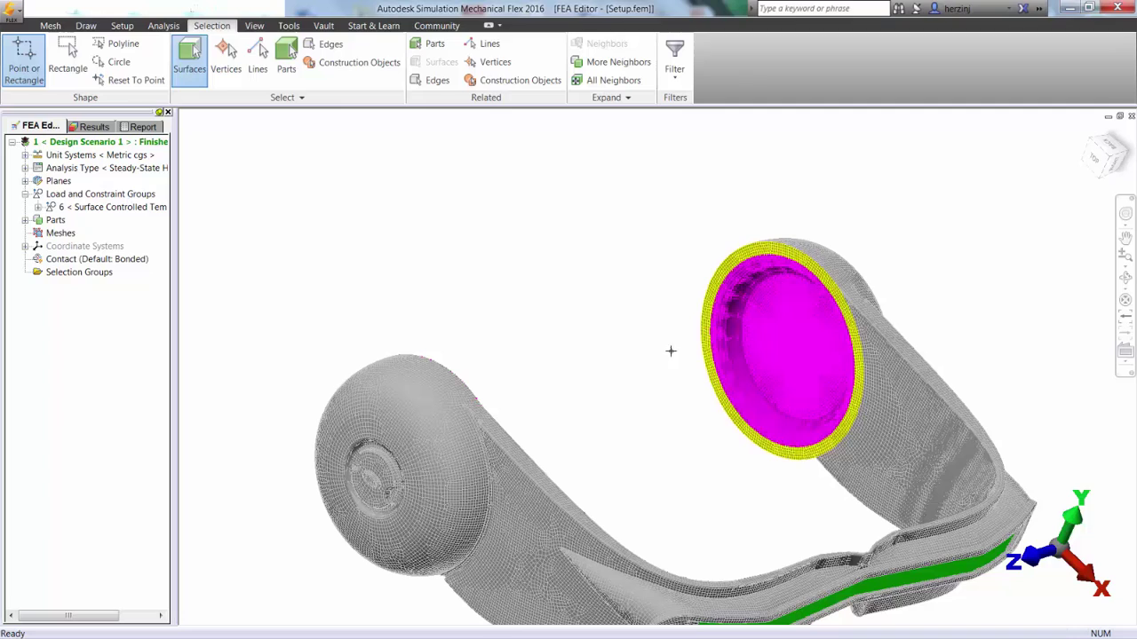
pyautogui.rightClick(300, 184)
pyautogui.moveTo(381, 252)
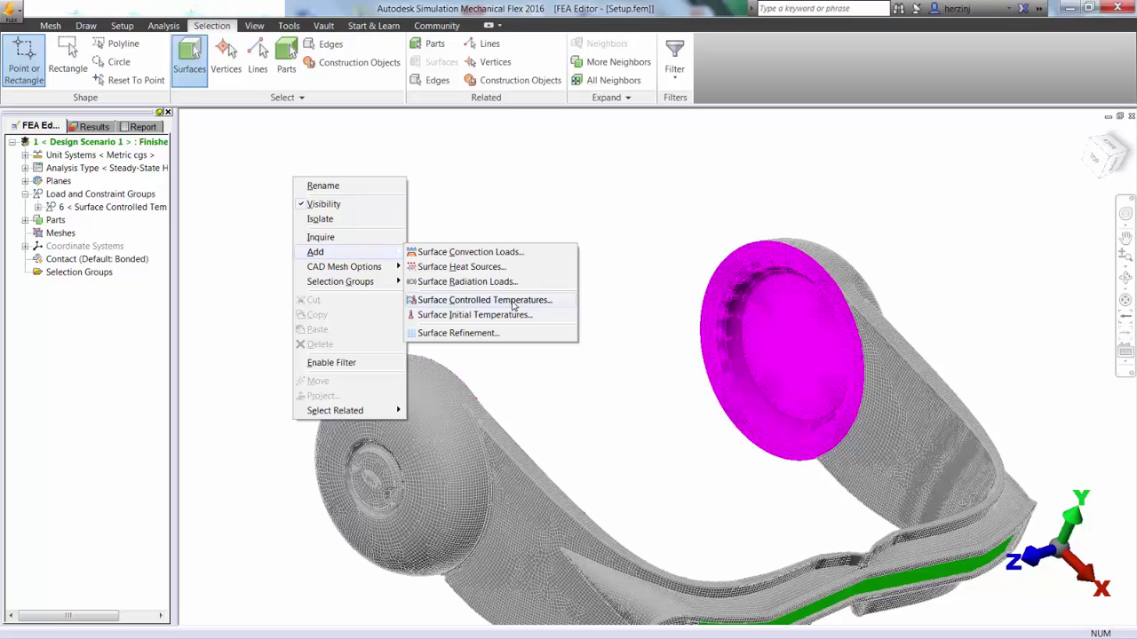
pyautogui.click(514, 302)
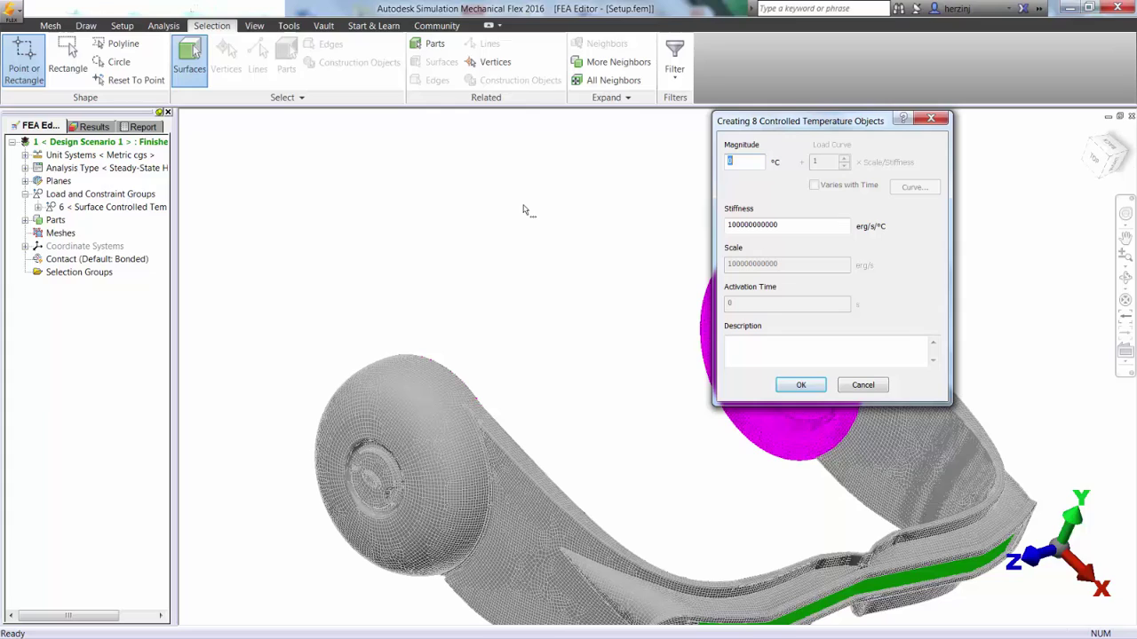
pyautogui.write('22')
pyautogui.click(801, 385)
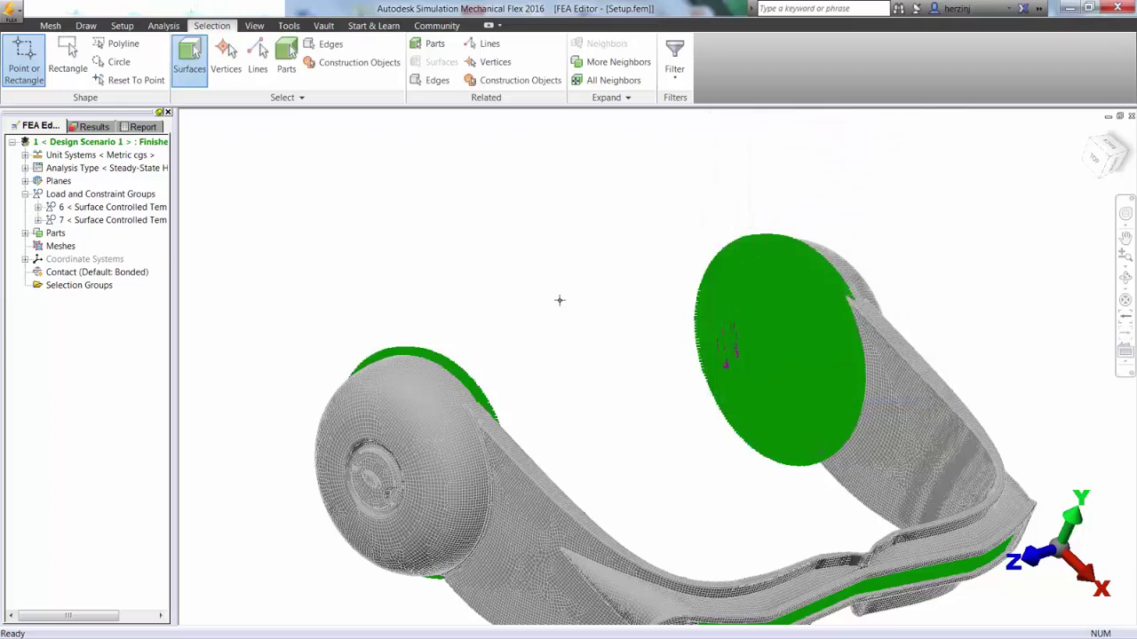
# - Assign Fused Quartz from the nonmetals of the Autodesk Simulation Material Library to Part 1
pyautogui.click(1125, 278)
pyautogui.moveTo(1021, 311); pyautogui.dragTo(604, 294)
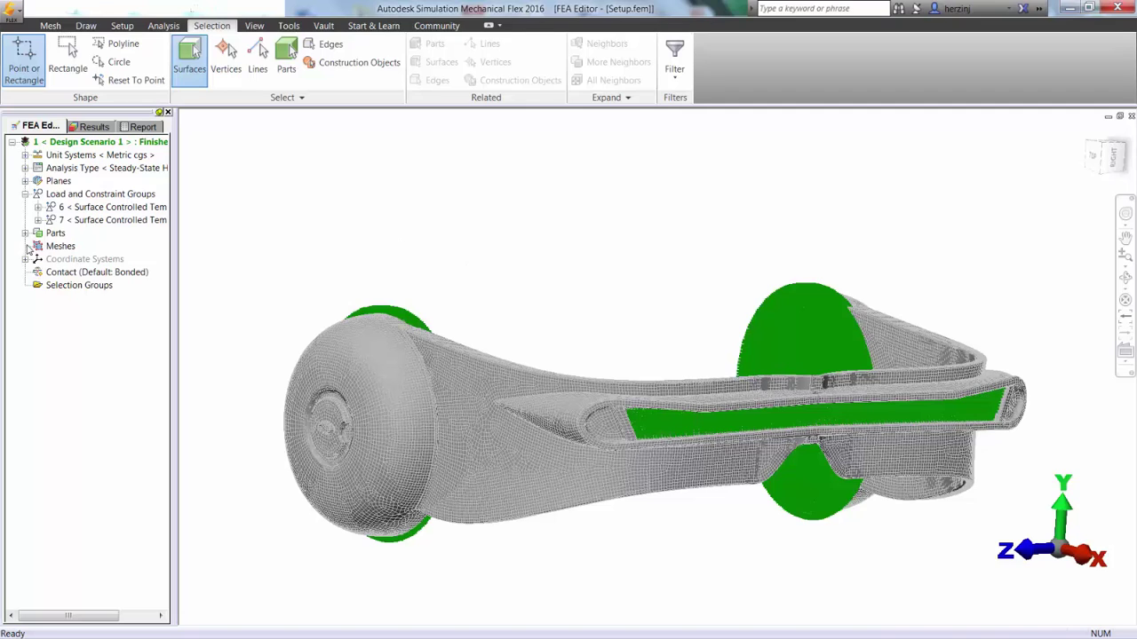
pyautogui.click(25, 193)
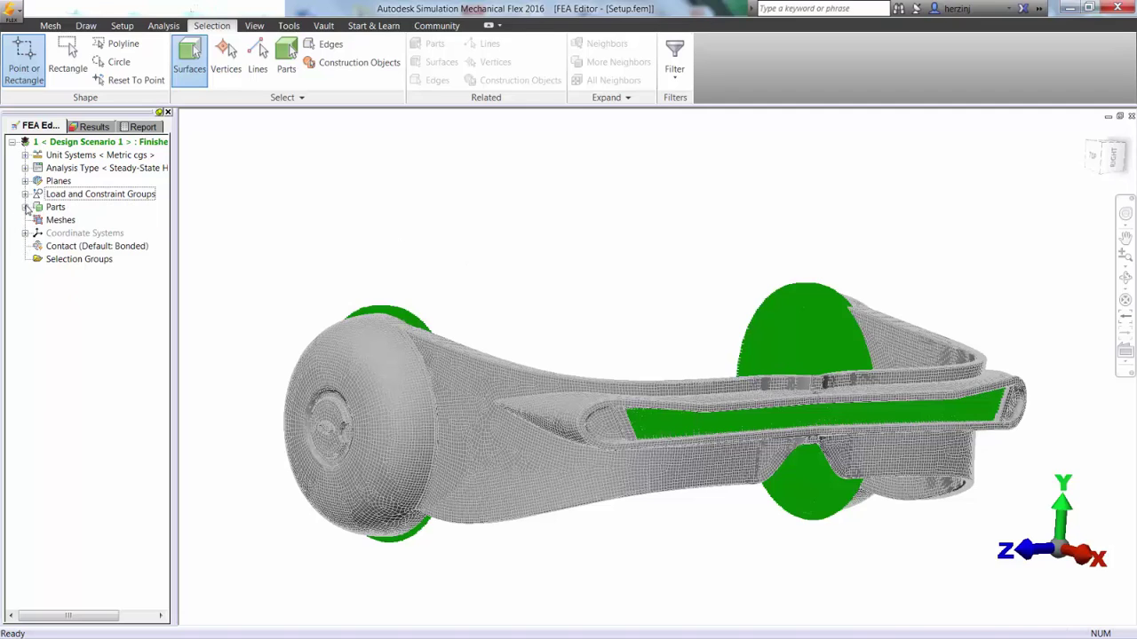
pyautogui.click(25, 207)
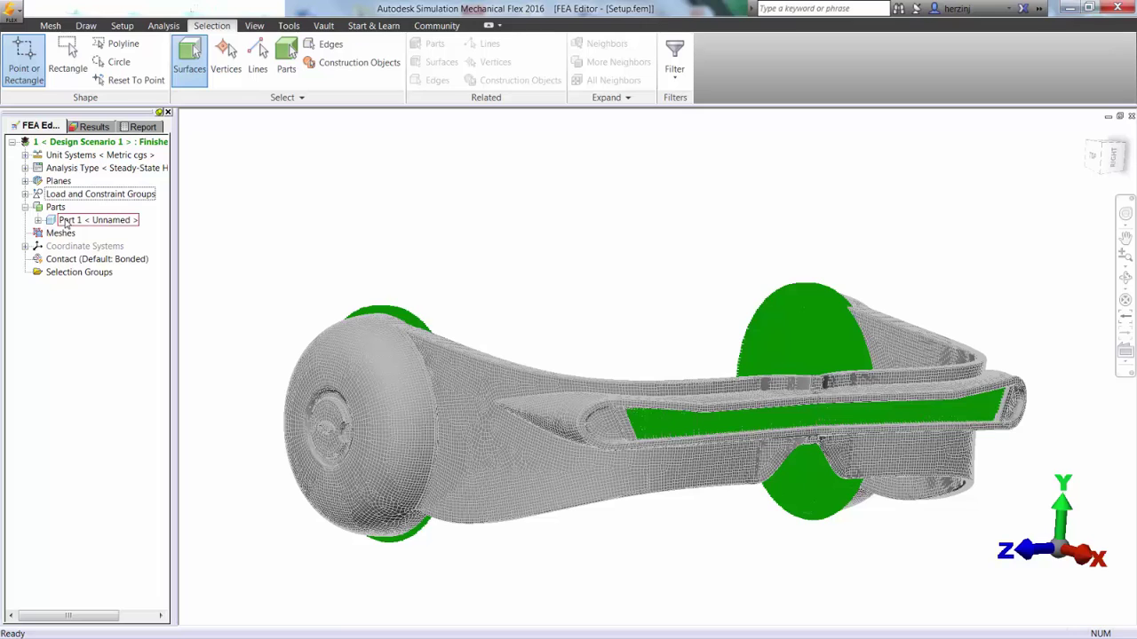
pyautogui.rightClick(64, 221)
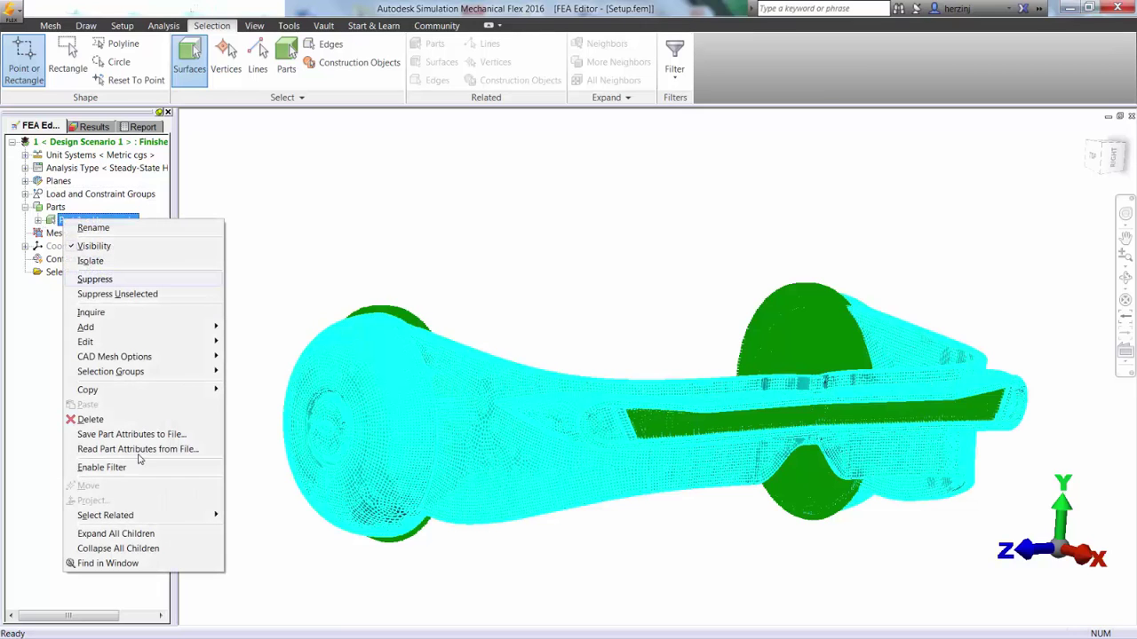
pyautogui.moveTo(134, 342)
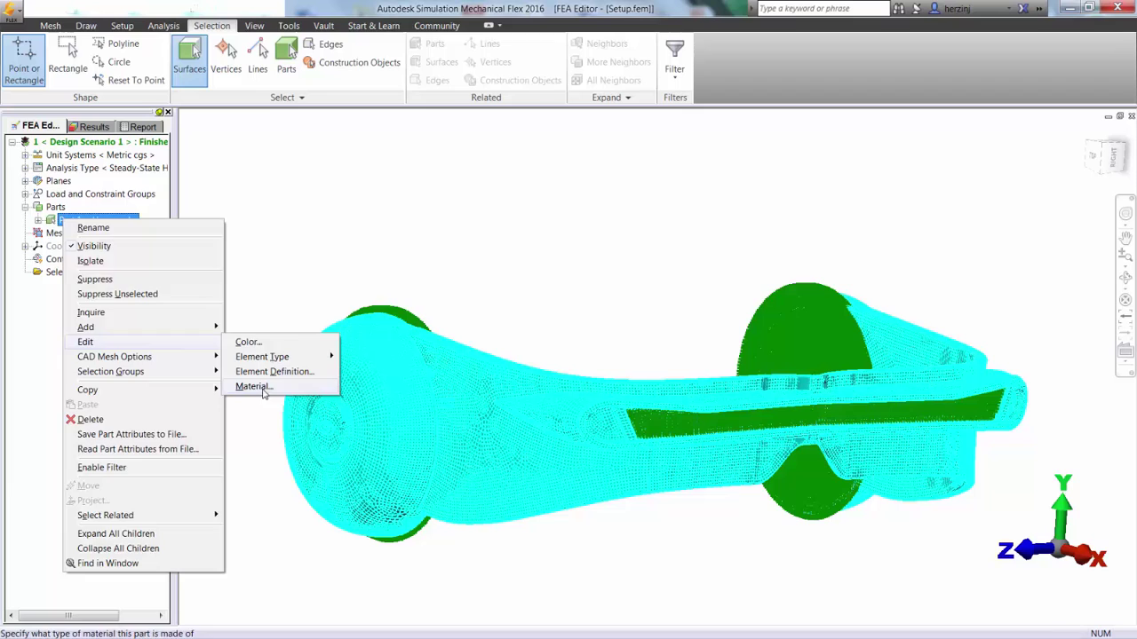
pyautogui.click(258, 383)
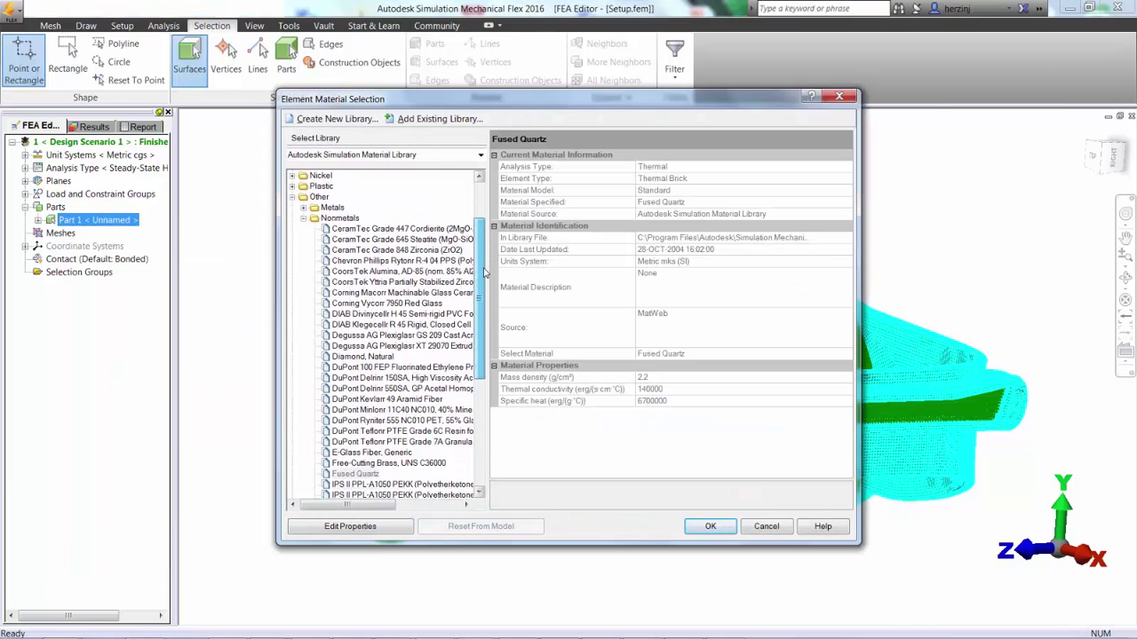
pyautogui.moveTo(487, 308); pyautogui.dragTo(480, 330)
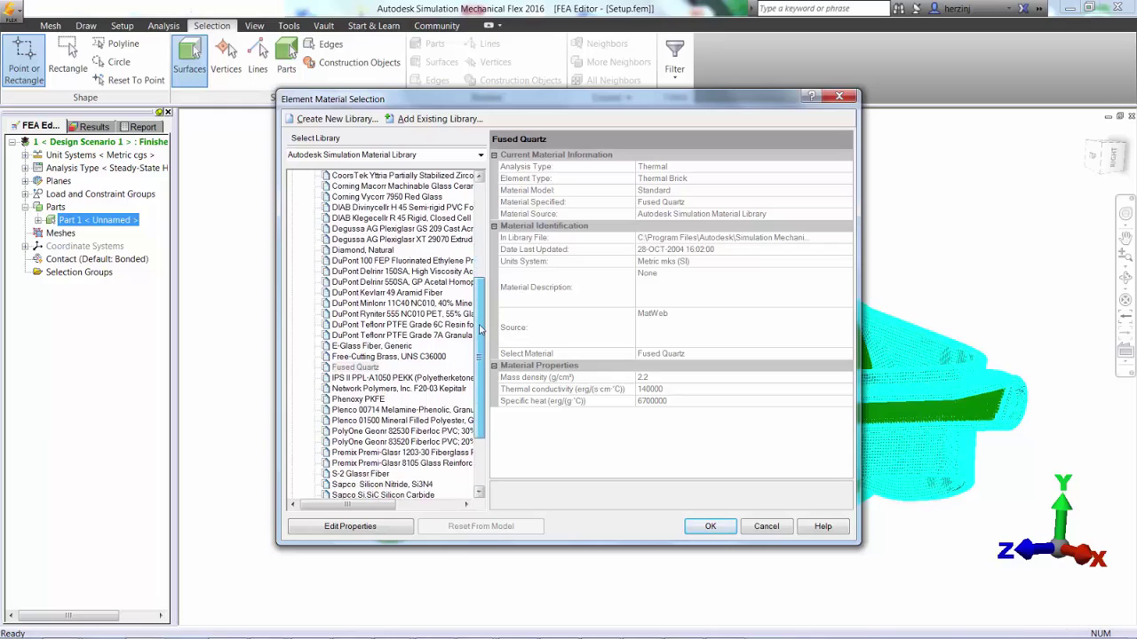
pyautogui.click(359, 367)
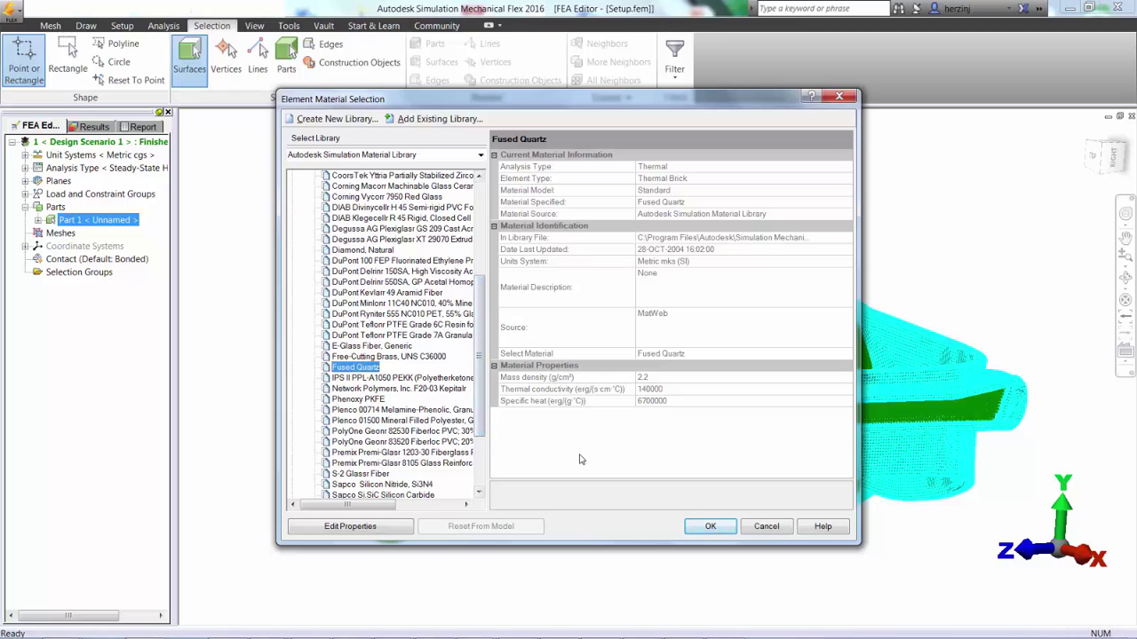
pyautogui.click(710, 527)
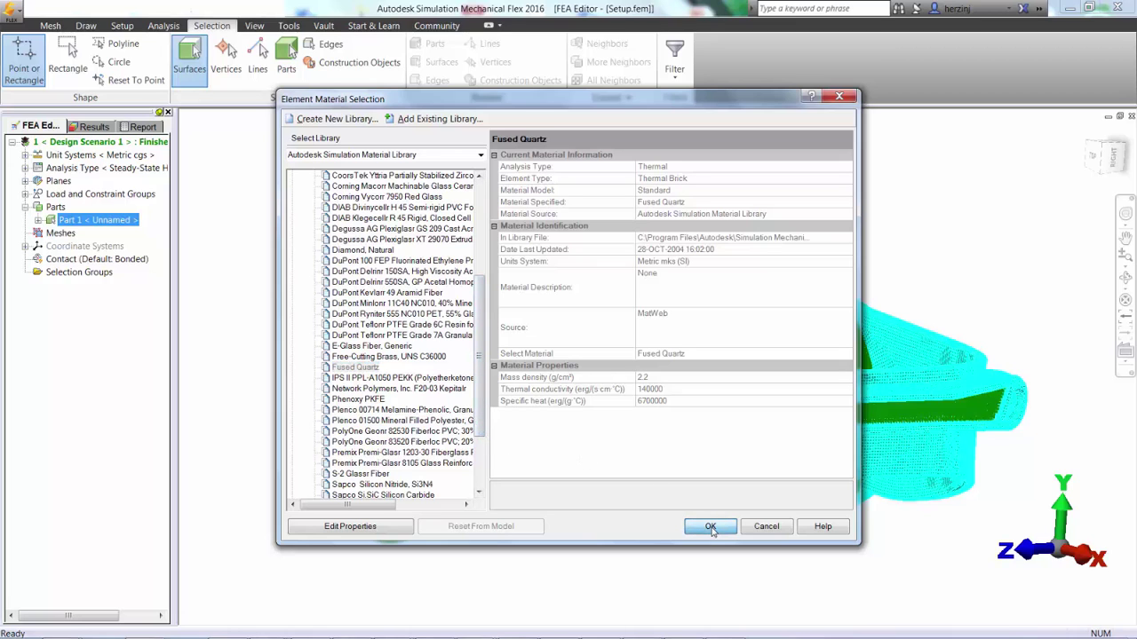
pyautogui.click(548, 567)
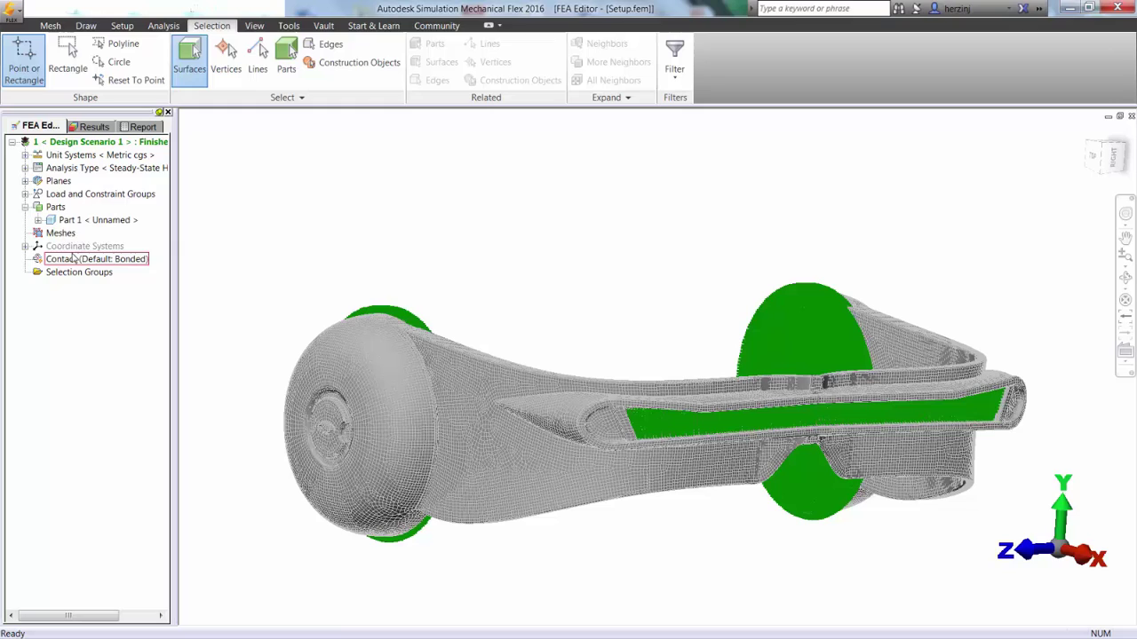
# - Review the load case multipliers and default nodal temperature in the steady-state heat transfer analysis parameters
pyautogui.rightClick(68, 167)
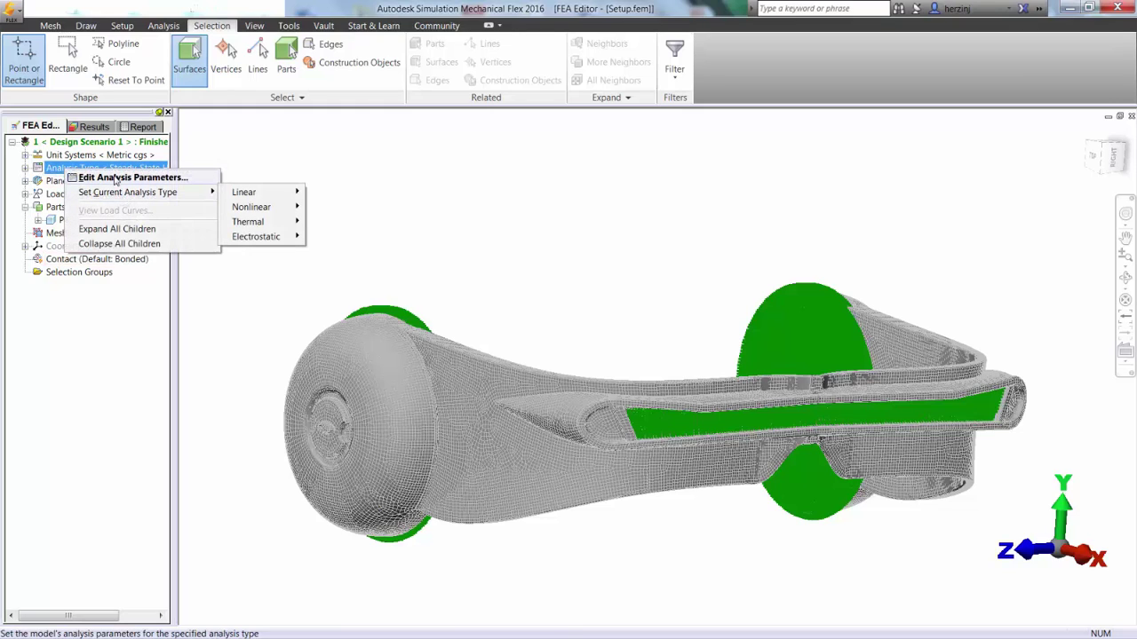
pyautogui.click(118, 178)
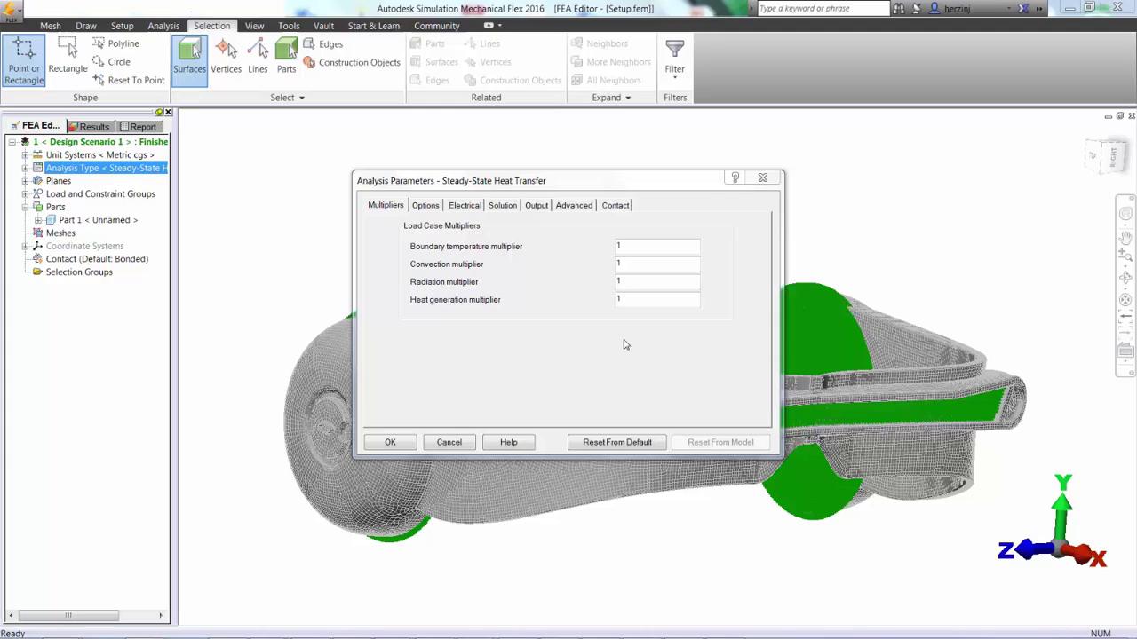
pyautogui.click(424, 208)
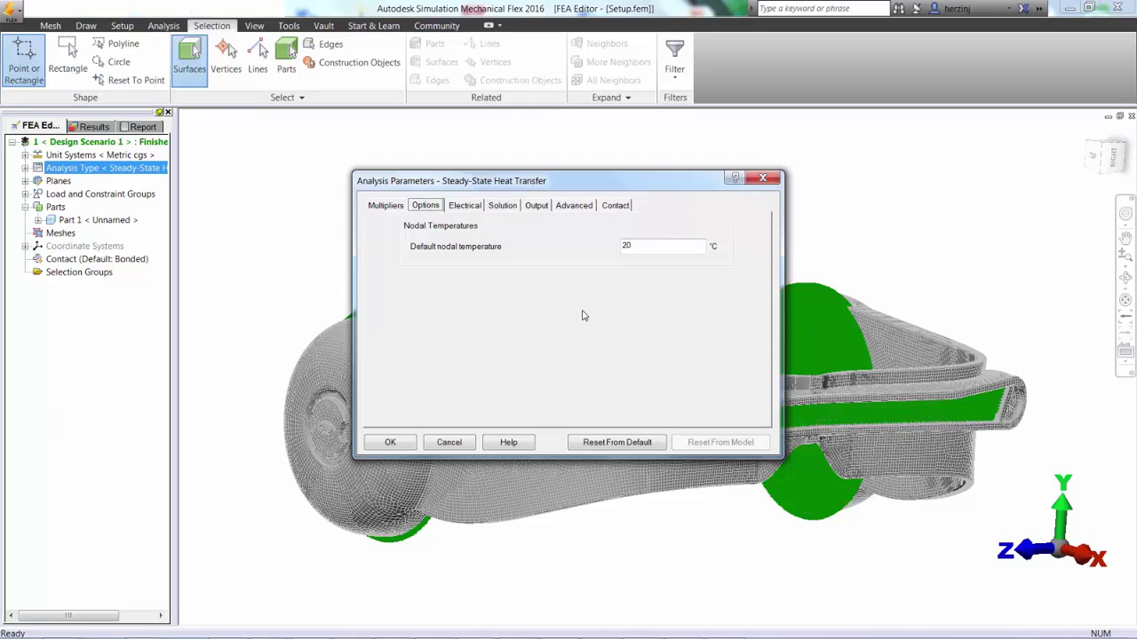
pyautogui.click(390, 442)
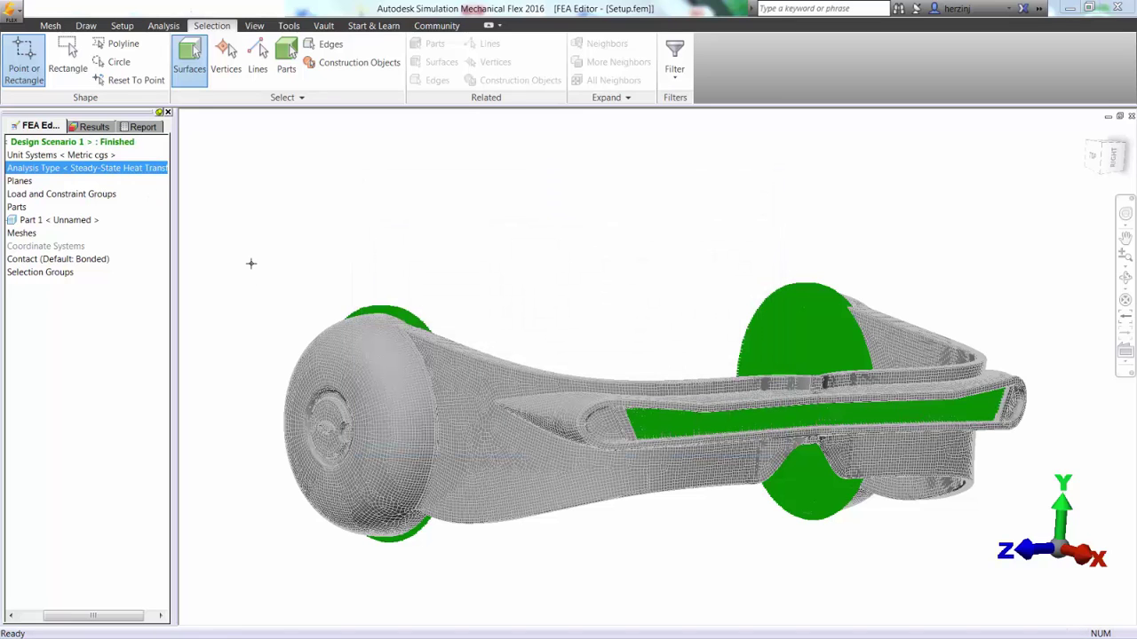
# - Run the steady-state heat transfer simulation of the visor with the model in an isometric view
pyautogui.click(1109, 155)
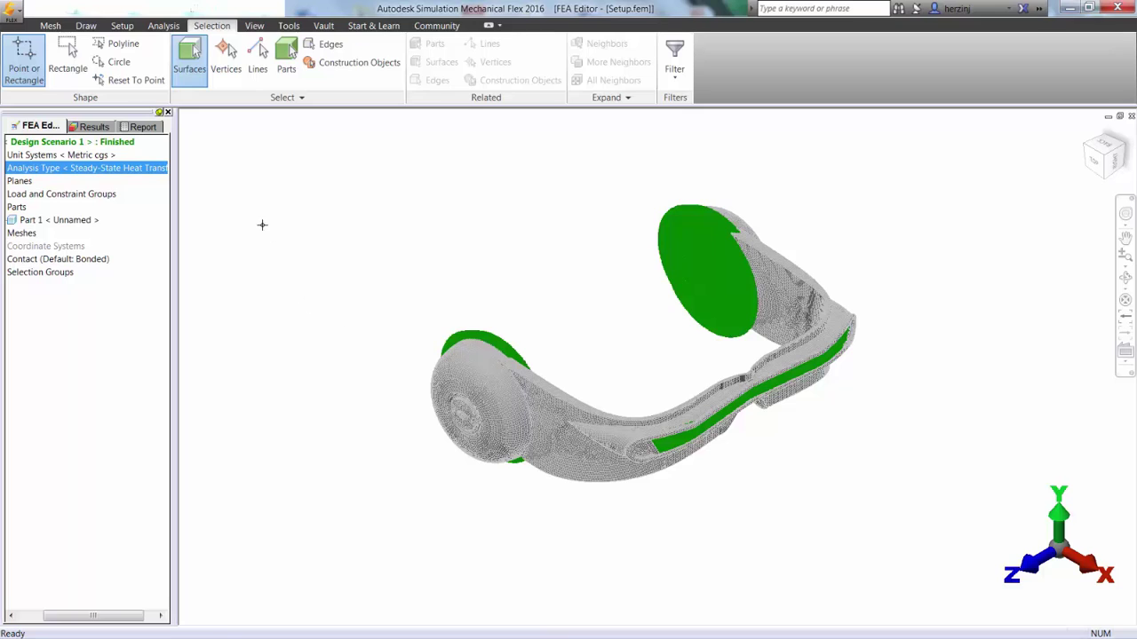
pyautogui.click(163, 24)
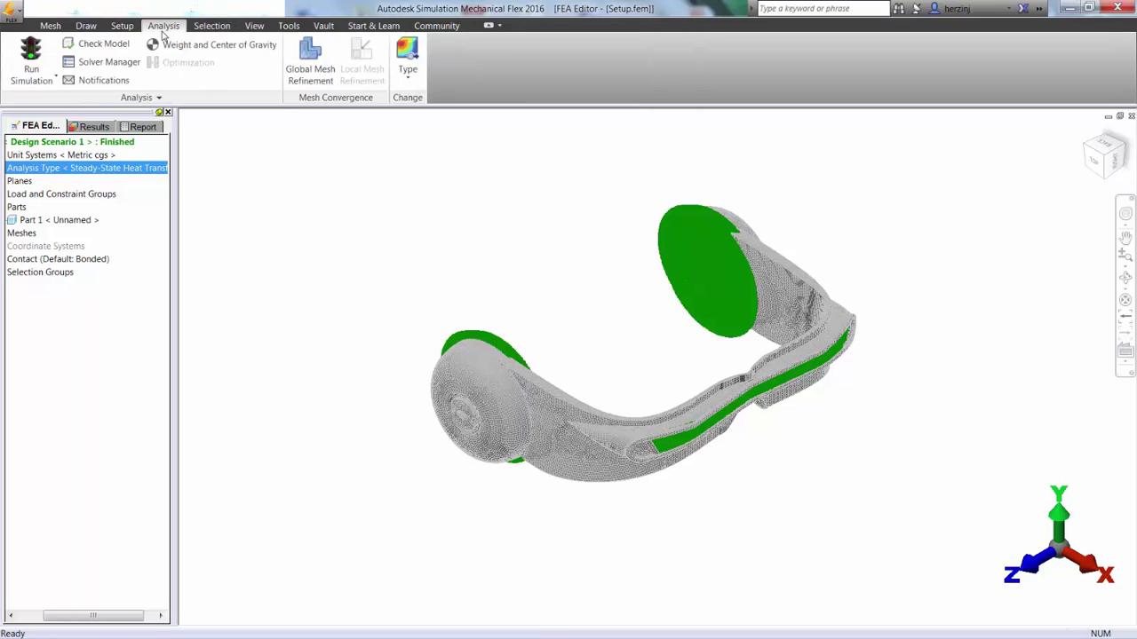
pyautogui.click(31, 67)
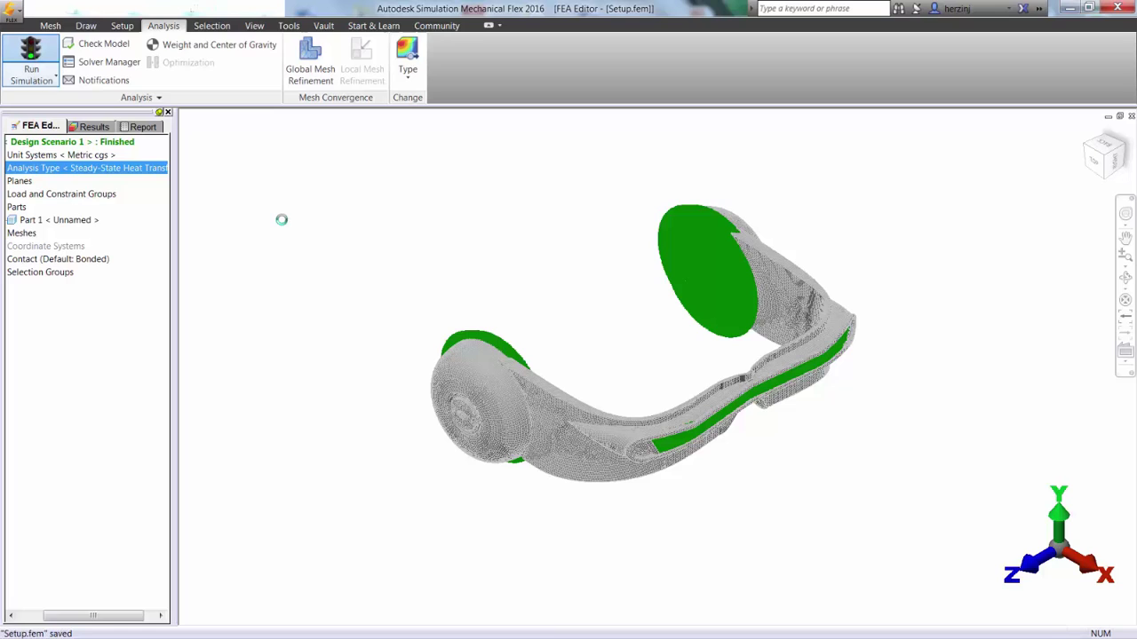